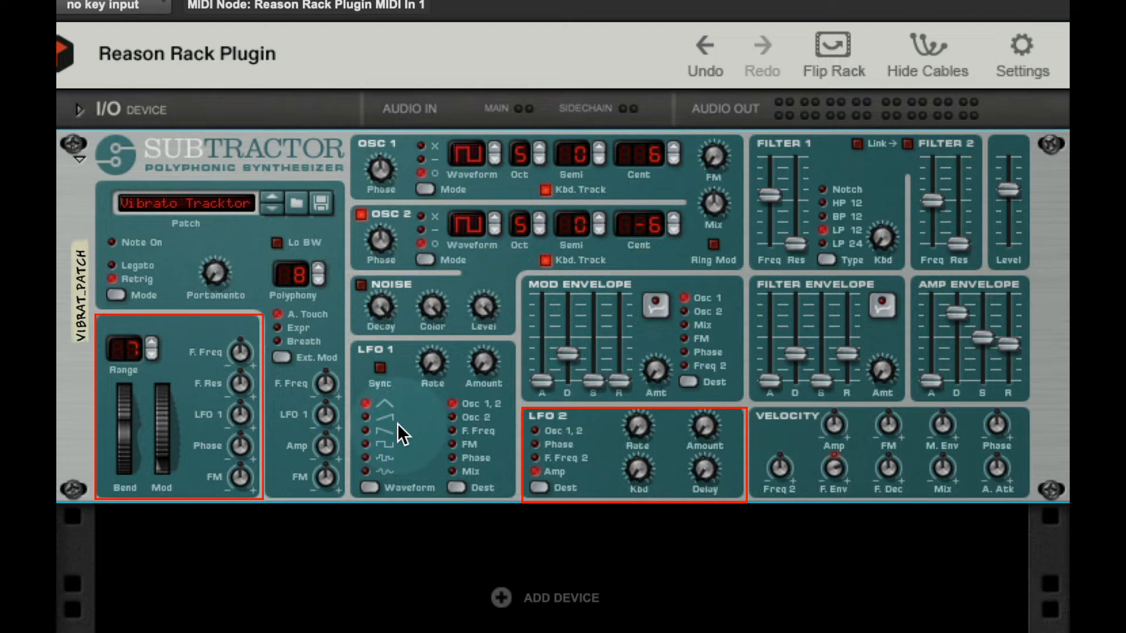
Cycle LFO 1's waveform through all its shapes and back to triangle.
{"action": "left_click", "coordinate": [366, 487]}
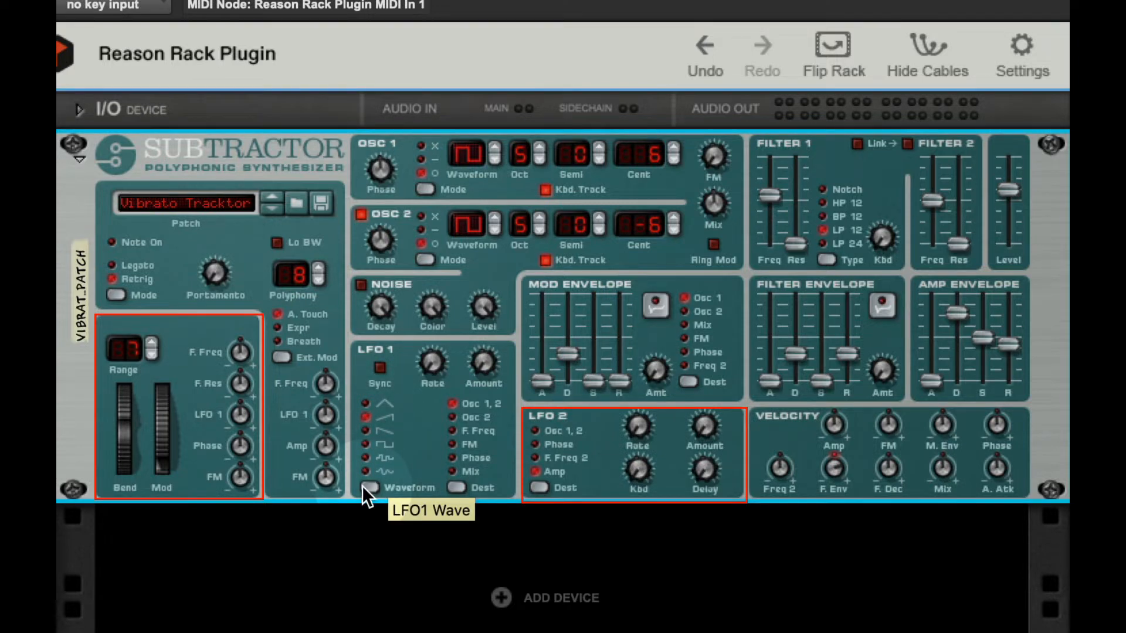
{"action": "left_click", "coordinate": [363, 487]}
{"action": "left_click", "coordinate": [364, 487]}
{"action": "left_click", "coordinate": [364, 488]}
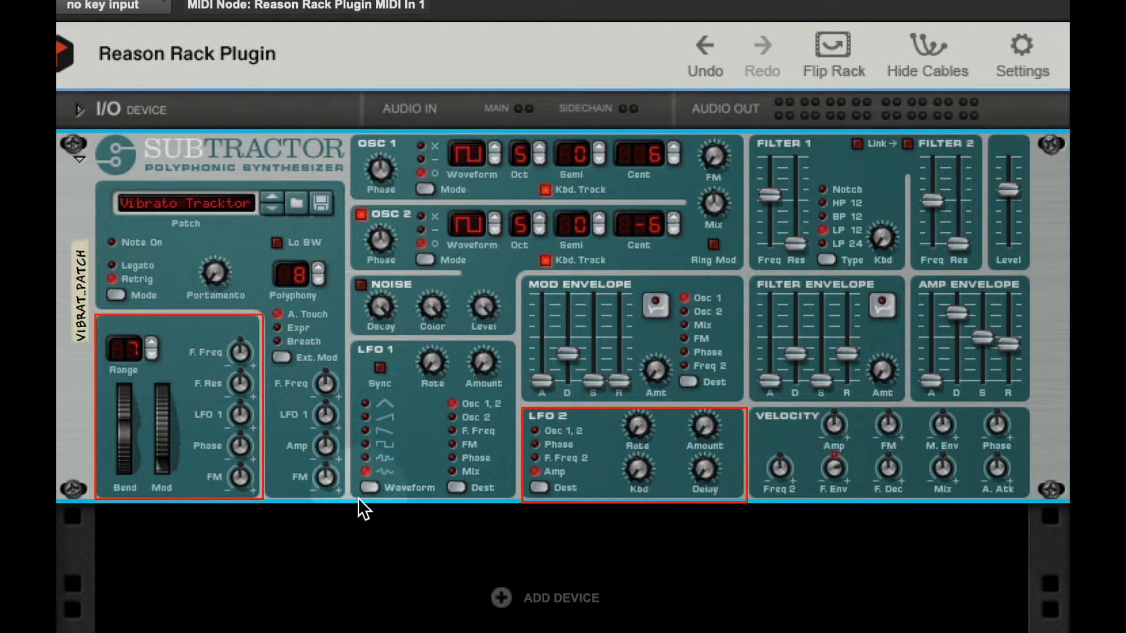
{"action": "left_click", "coordinate": [368, 483]}
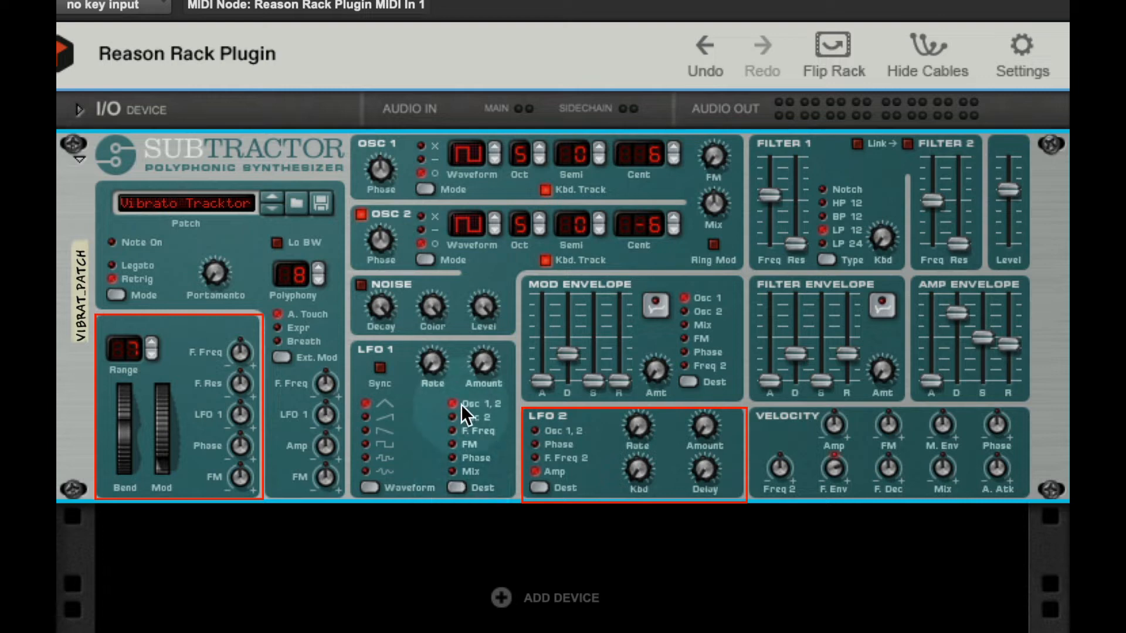
Set LFO 2's destination to Osc 1, 2, and move LFO 1's destination through Osc 2 and F. Freq to Phase.
{"action": "left_click", "coordinate": [535, 487]}
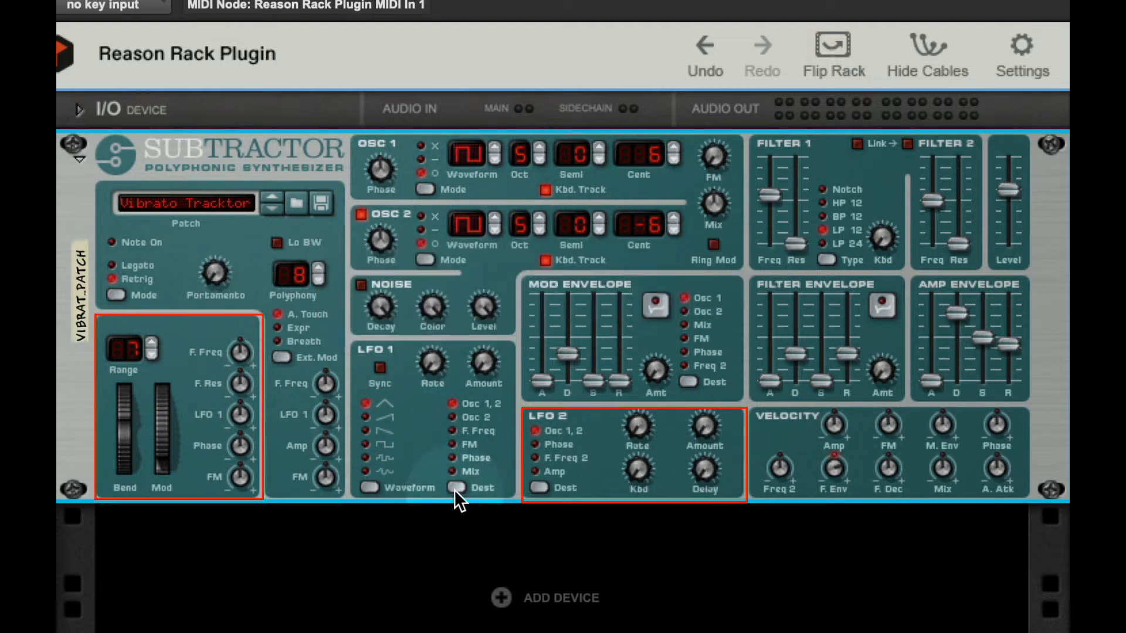
{"action": "left_click", "coordinate": [450, 418]}
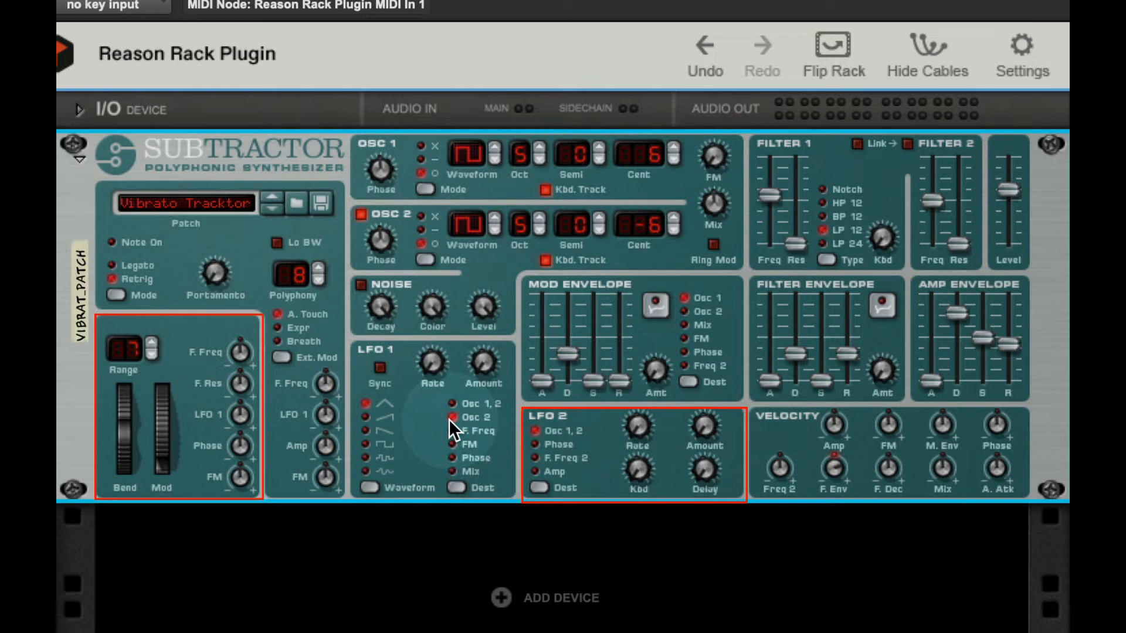
{"action": "left_click", "coordinate": [456, 483]}
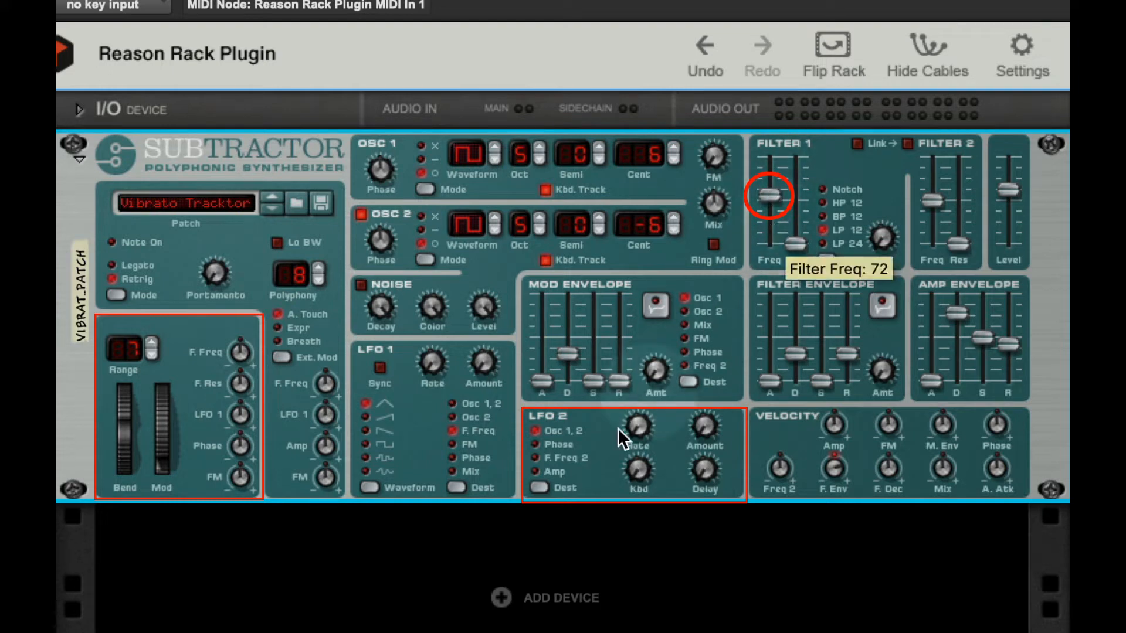
{"action": "left_click", "coordinate": [455, 445]}
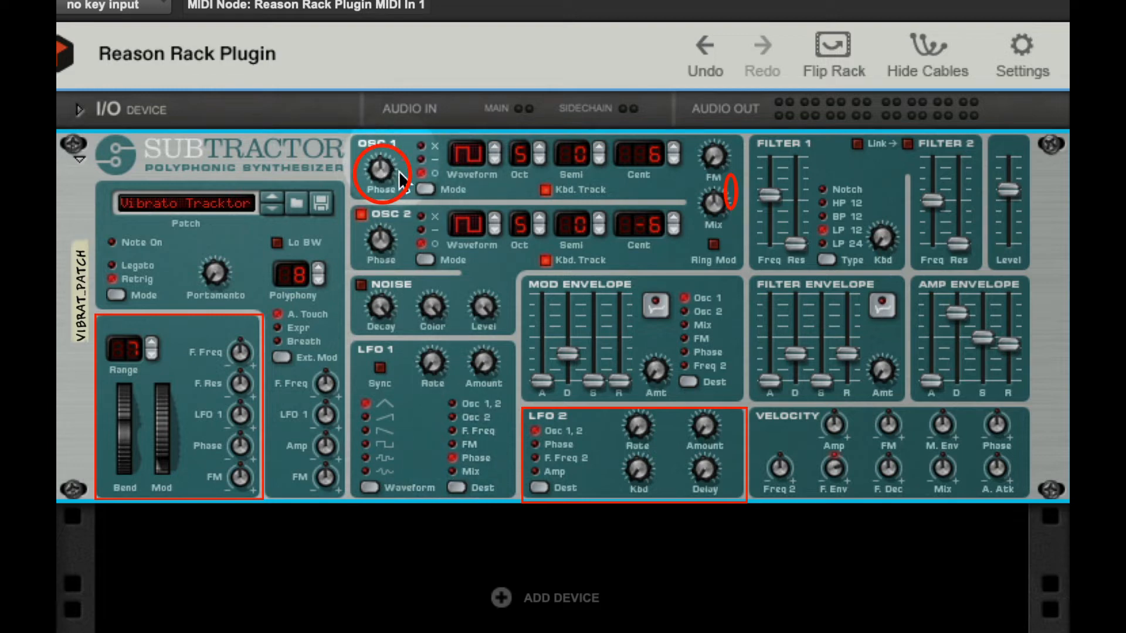
Move LFO 2's destination through Phase and F. Freq 2 to Amp for a tremolo effect.
{"action": "left_click", "coordinate": [538, 486]}
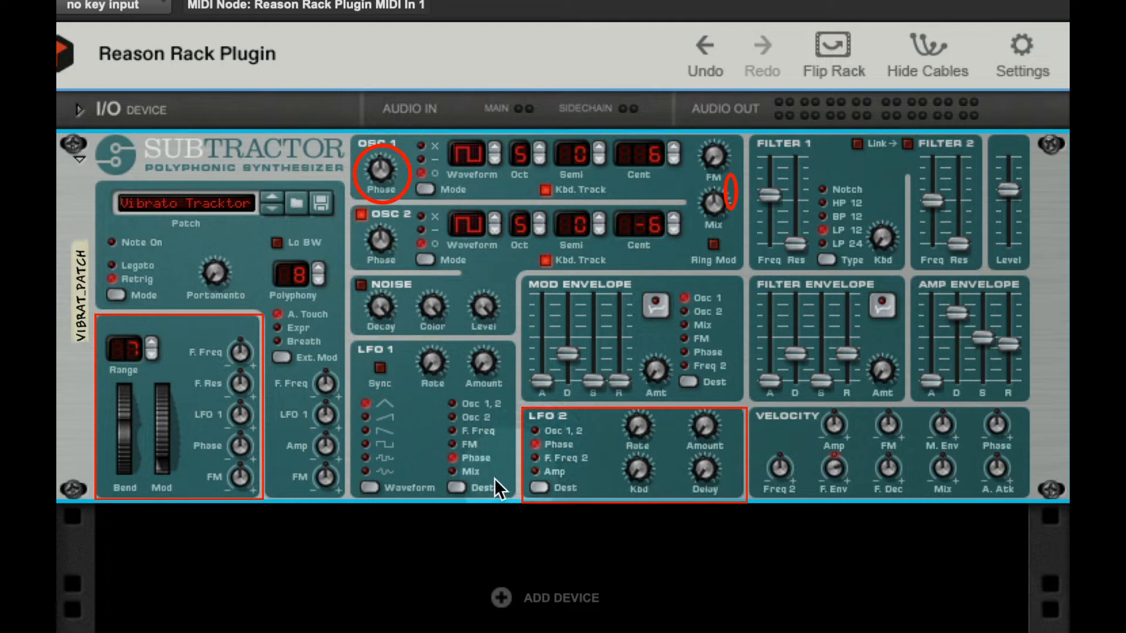
{"action": "left_click", "coordinate": [536, 457]}
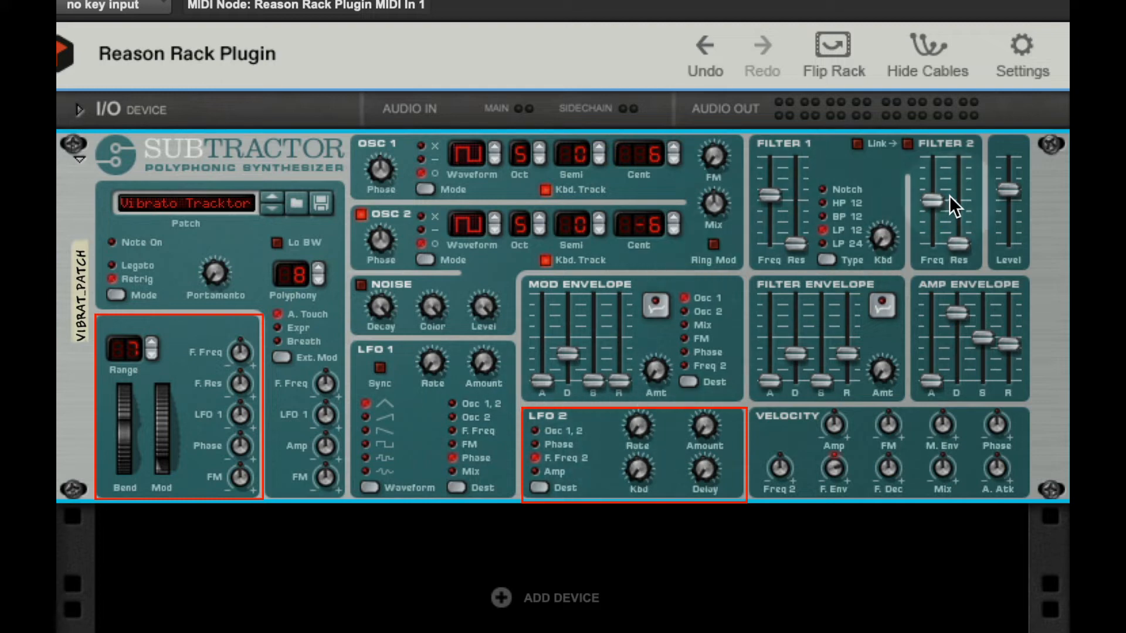
{"action": "left_click", "coordinate": [535, 472]}
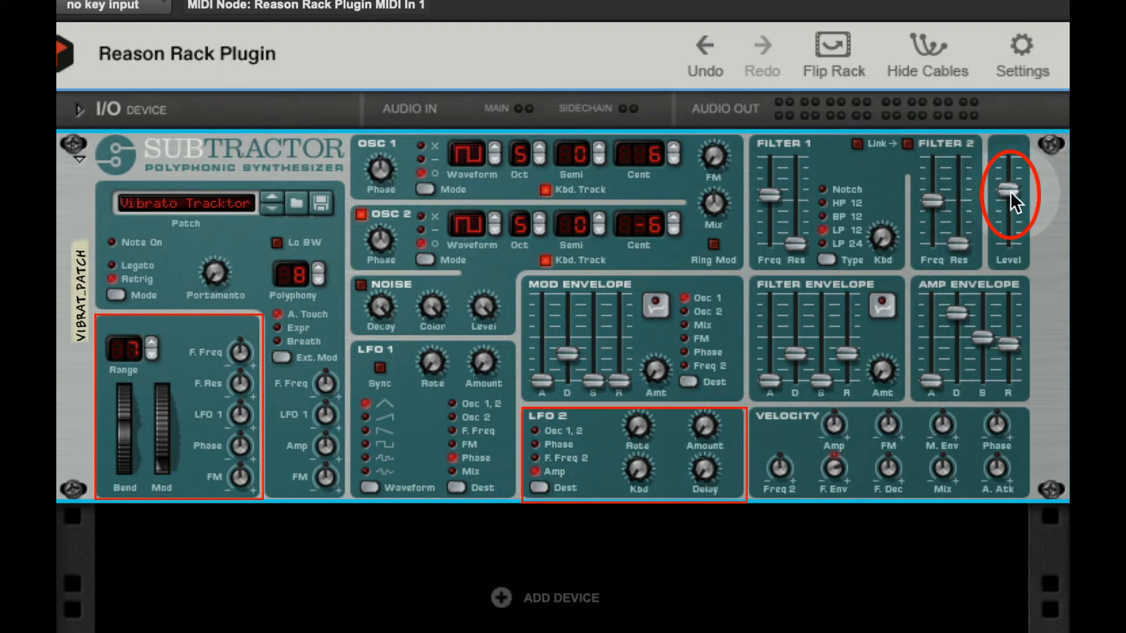
{"action": "mouse_move", "coordinate": [1012, 189]}
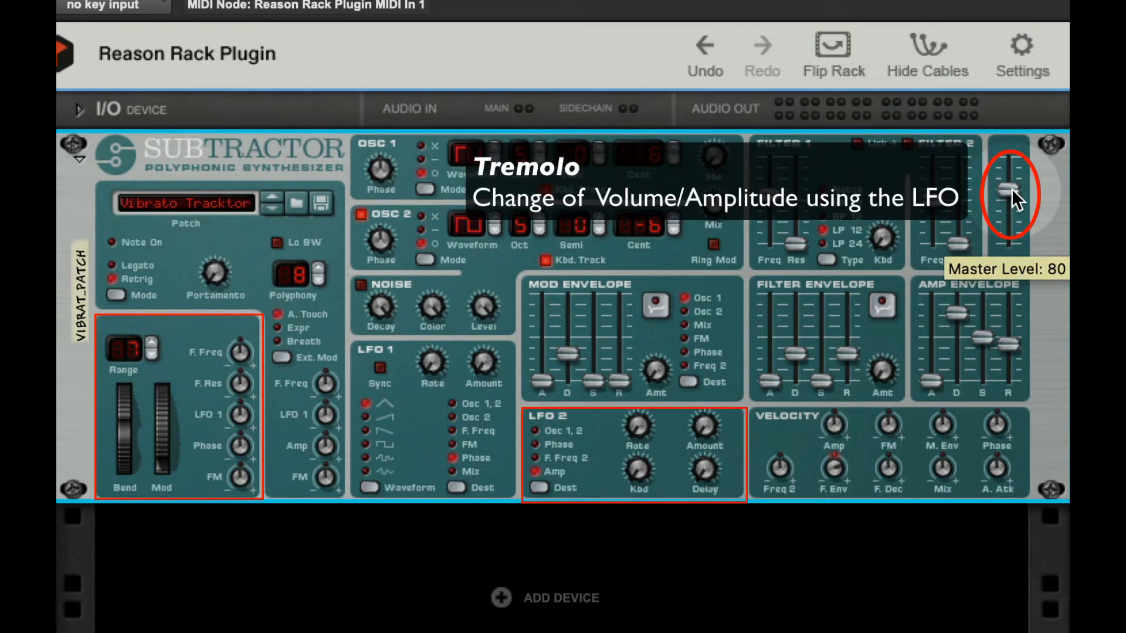
Turn on LFO 1 sync, check the synced rate value, and switch sync off again.
{"action": "left_click", "coordinate": [379, 370]}
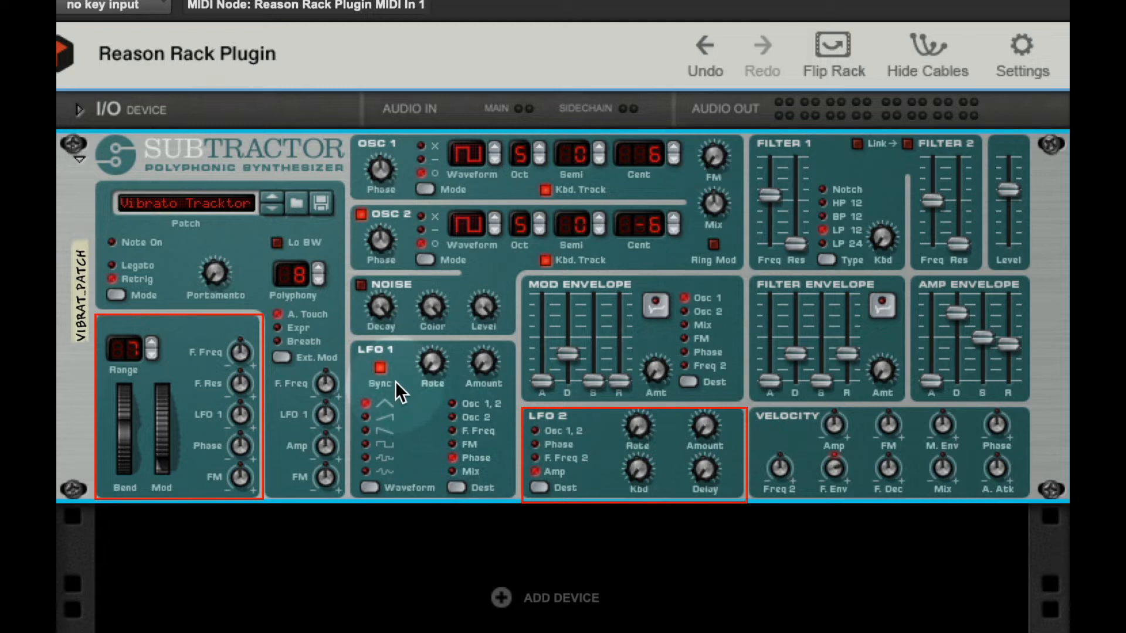
{"action": "mouse_move", "coordinate": [432, 368]}
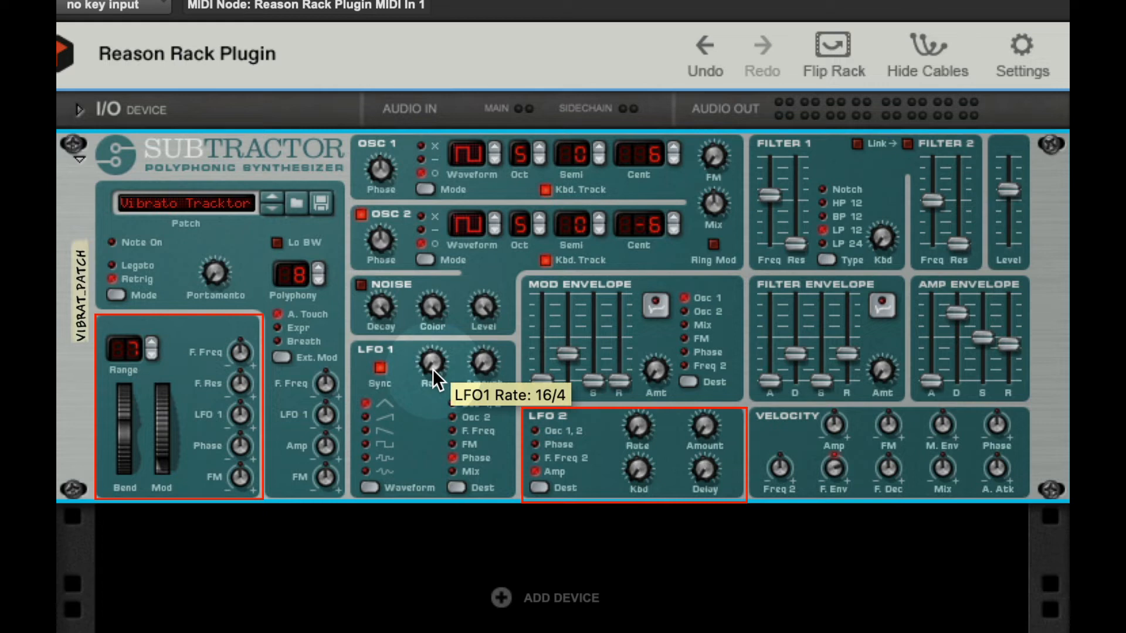
{"action": "left_click", "coordinate": [380, 368]}
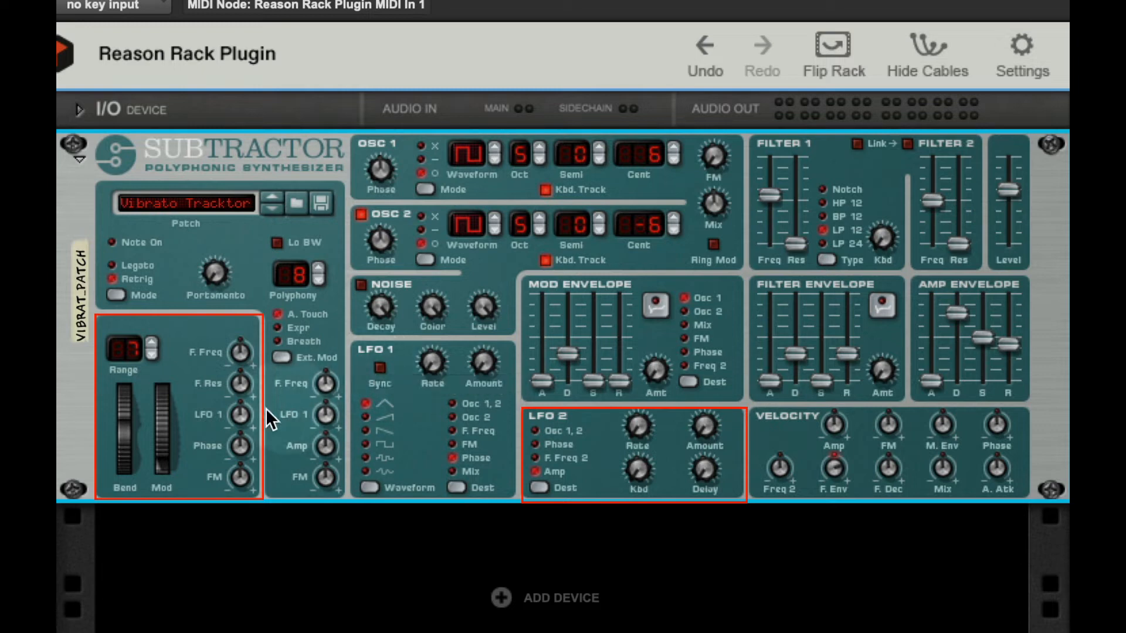
Try out the Subtractor's mod wheel and return it to 0.
{"action": "mouse_move", "coordinate": [161, 469]}
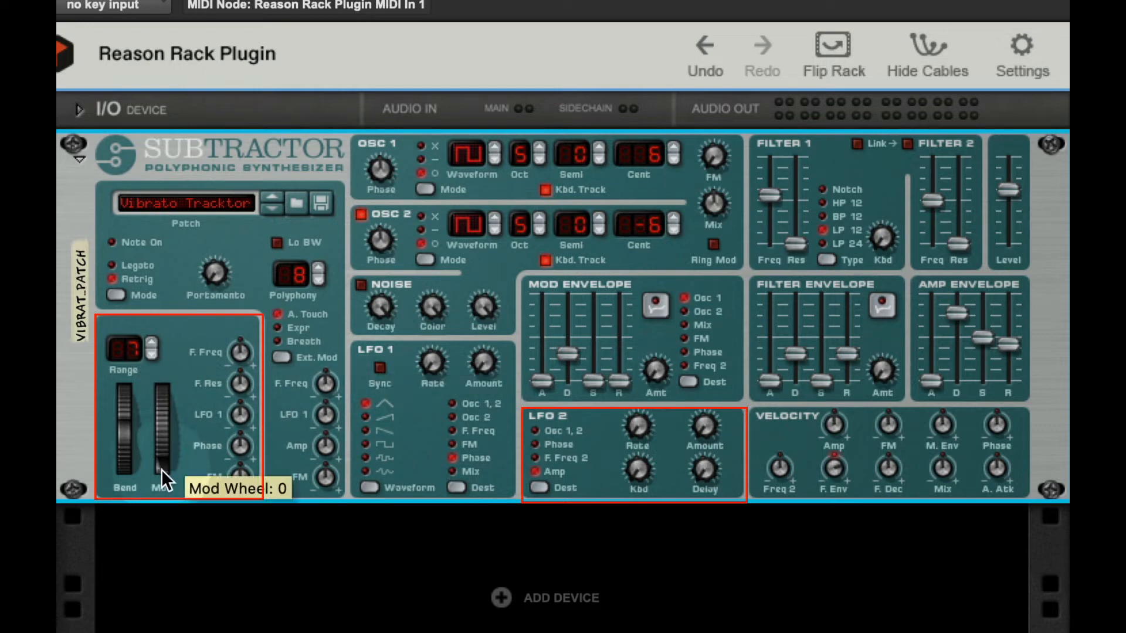
{"action": "left_click_drag", "start_coordinate": [164, 467], "coordinate": [183, 495]}
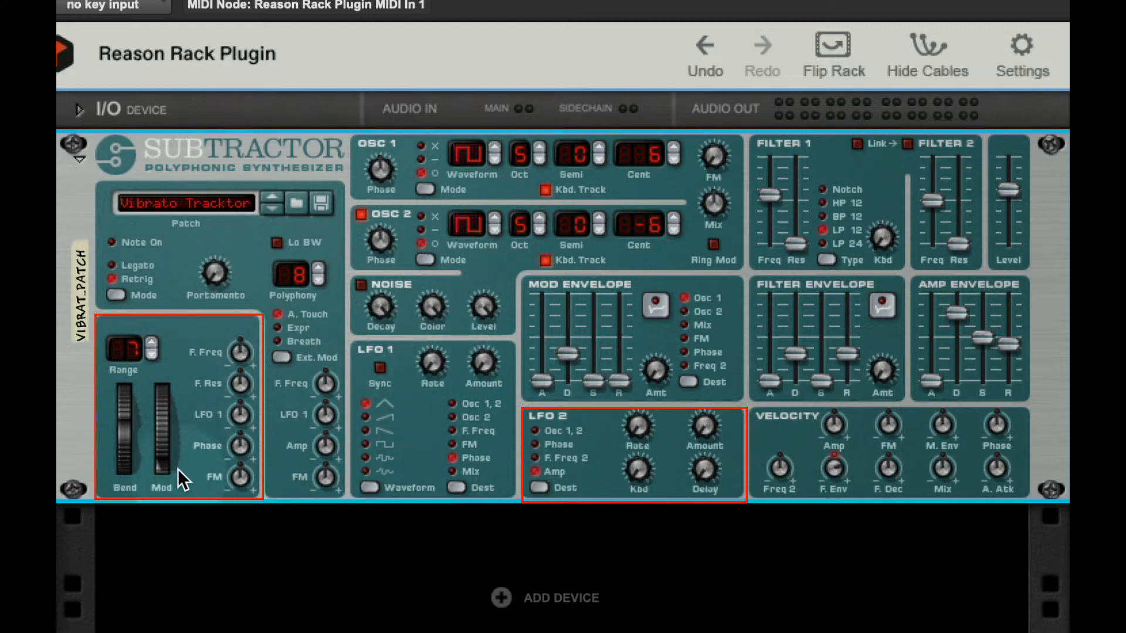
{"action": "left_click_drag", "start_coordinate": [161, 468], "coordinate": [170, 498]}
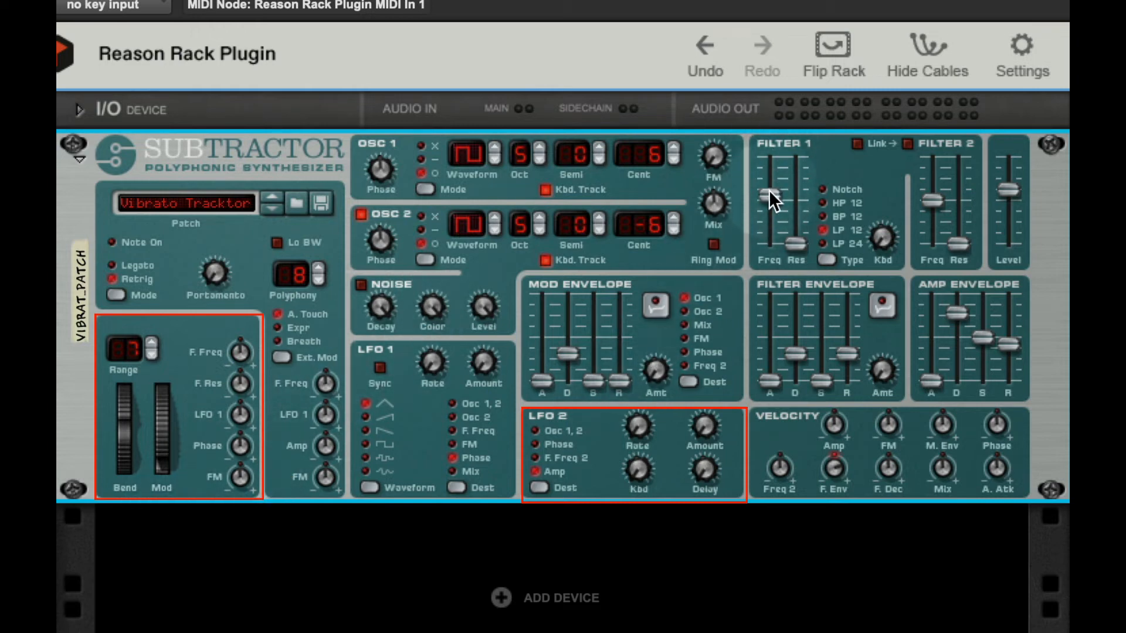
{"action": "mouse_move", "coordinate": [769, 190]}
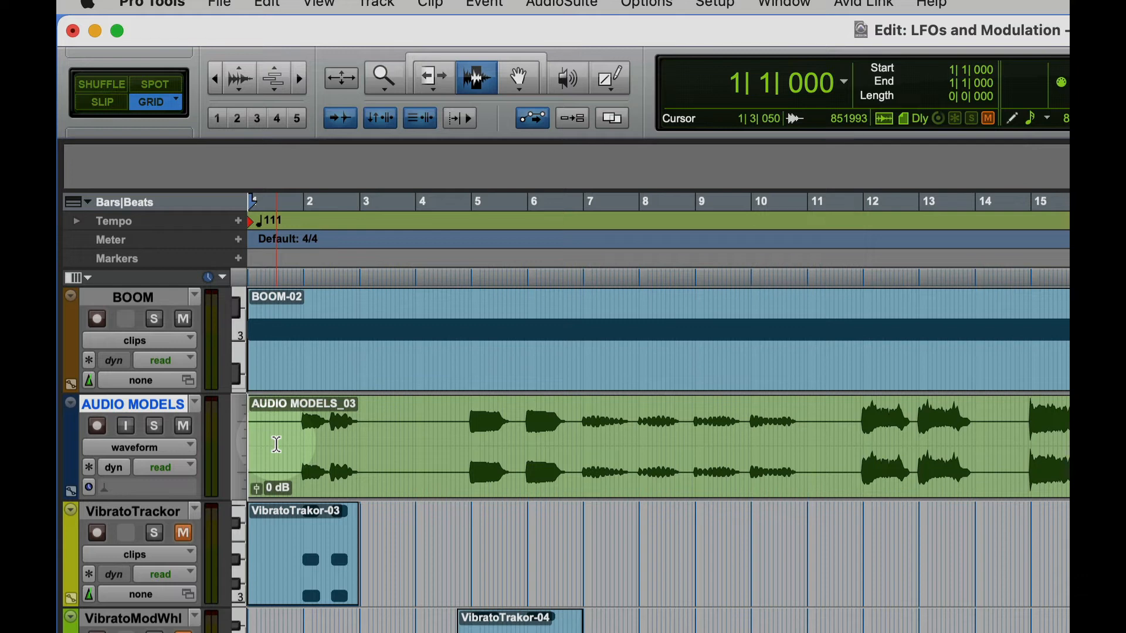
Play the Pro Tools session from bar 1 with AUDIO MODELS audible, and swap the mutes to hear VibratoTrackor instead.
{"action": "key", "text": "space"}
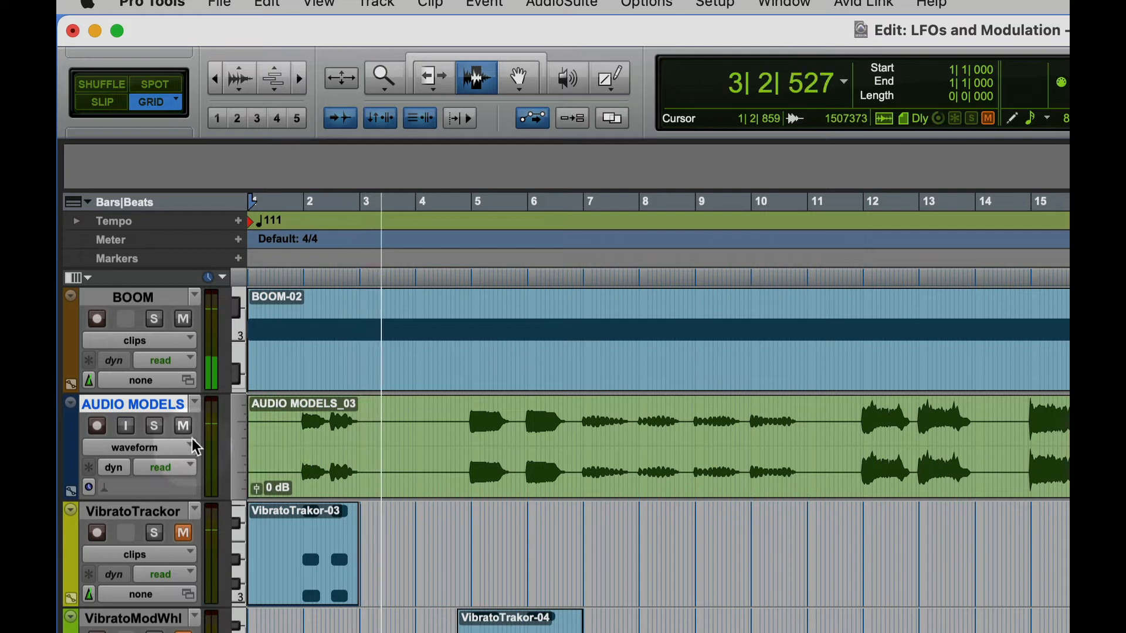
{"action": "key", "text": "space"}
{"action": "left_click", "coordinate": [183, 427]}
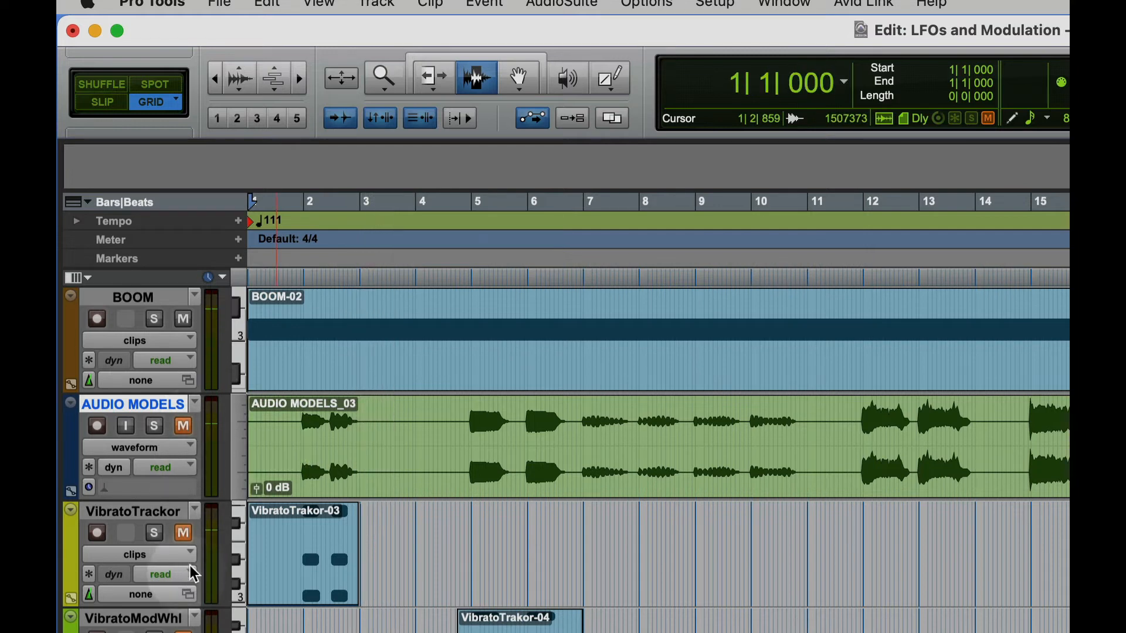
{"action": "left_click", "coordinate": [185, 537]}
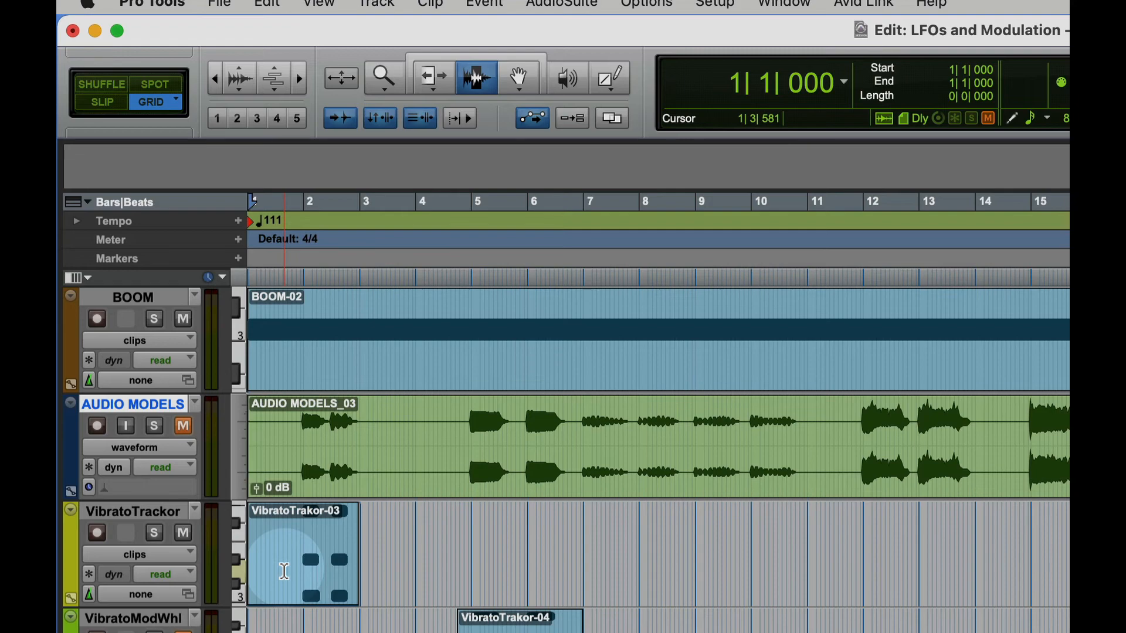
Open and reposition the Mix window, and audition the session from bar 1 with the VibratoTrackor channel selected.
{"action": "key", "text": "super+equal"}
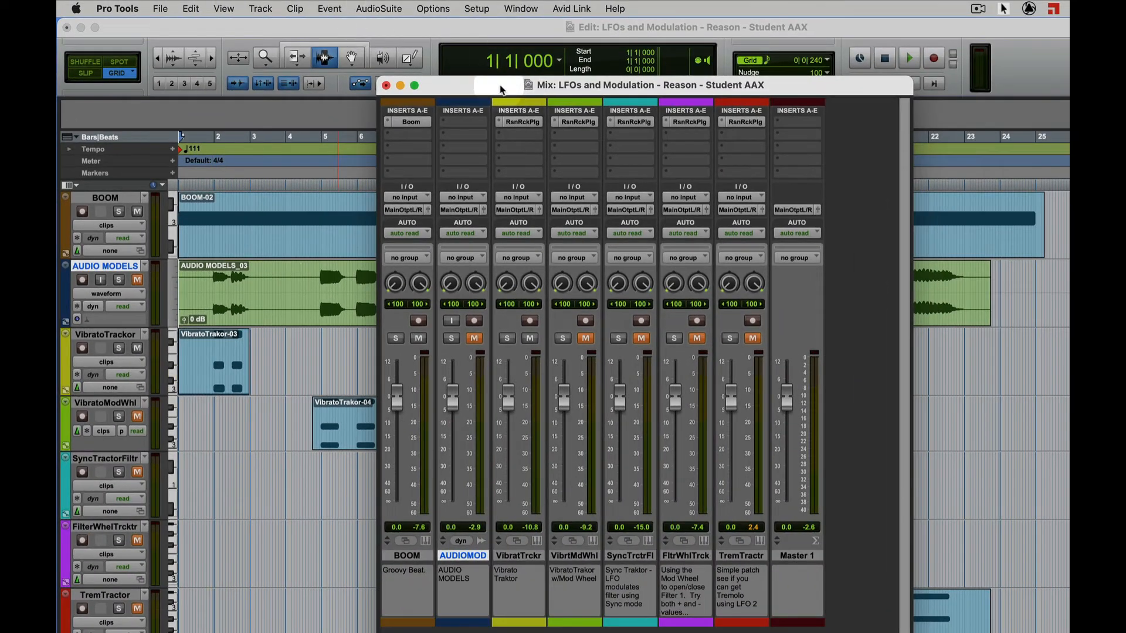
{"action": "left_click_drag", "start_coordinate": [525, 86], "coordinate": [593, 71]}
{"action": "left_click", "coordinate": [587, 542]}
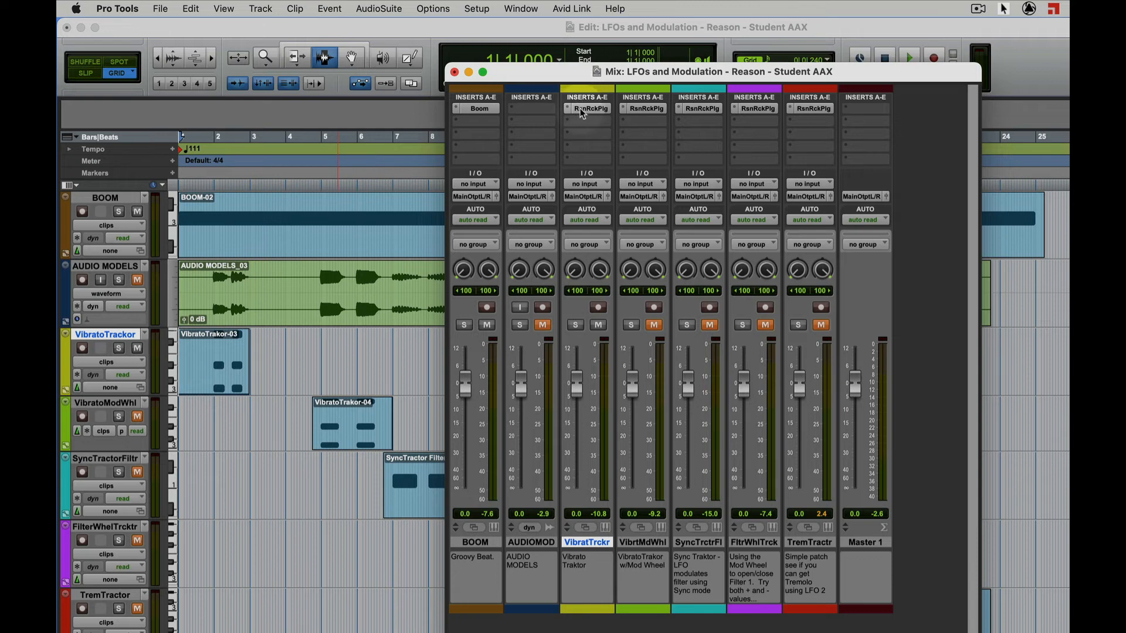
{"action": "key", "text": "space"}
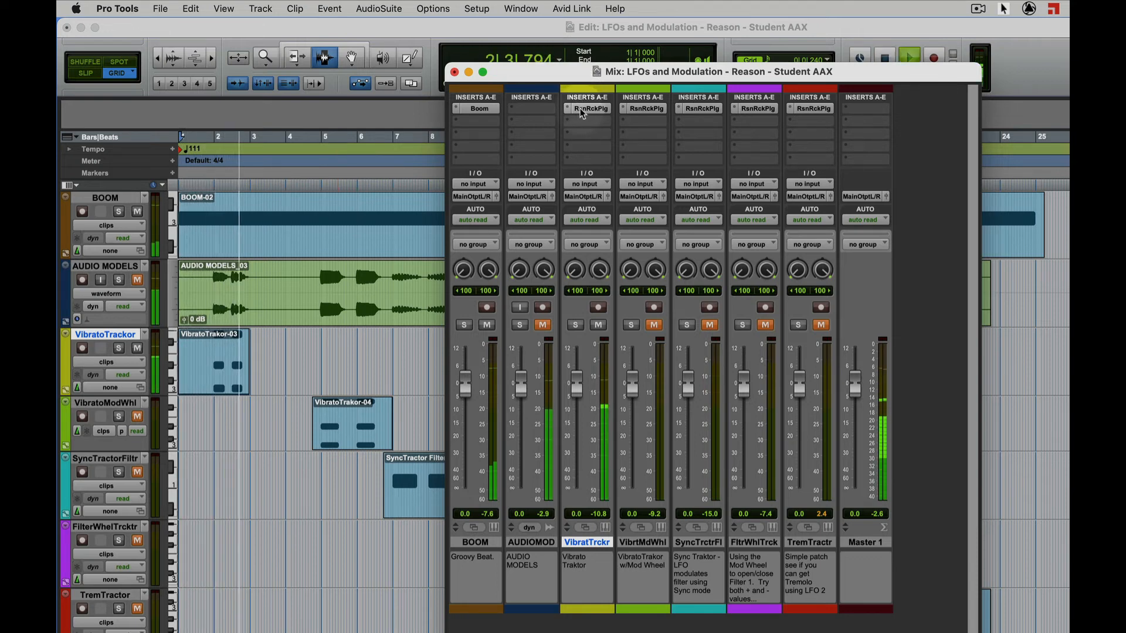
{"action": "key", "text": "space"}
Open the Reason Rack Plugin on the VibratoTrackor channel, examine its Subtractor modulation controls, and close it.
{"action": "left_click", "coordinate": [580, 109]}
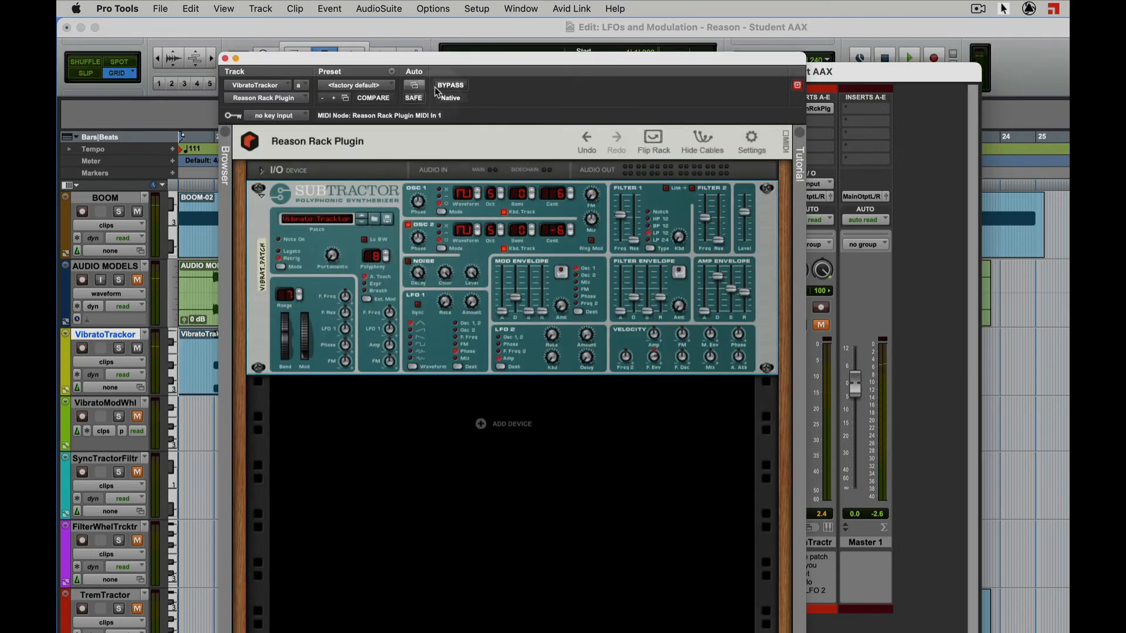
{"action": "left_click_drag", "start_coordinate": [402, 56], "coordinate": [608, 68]}
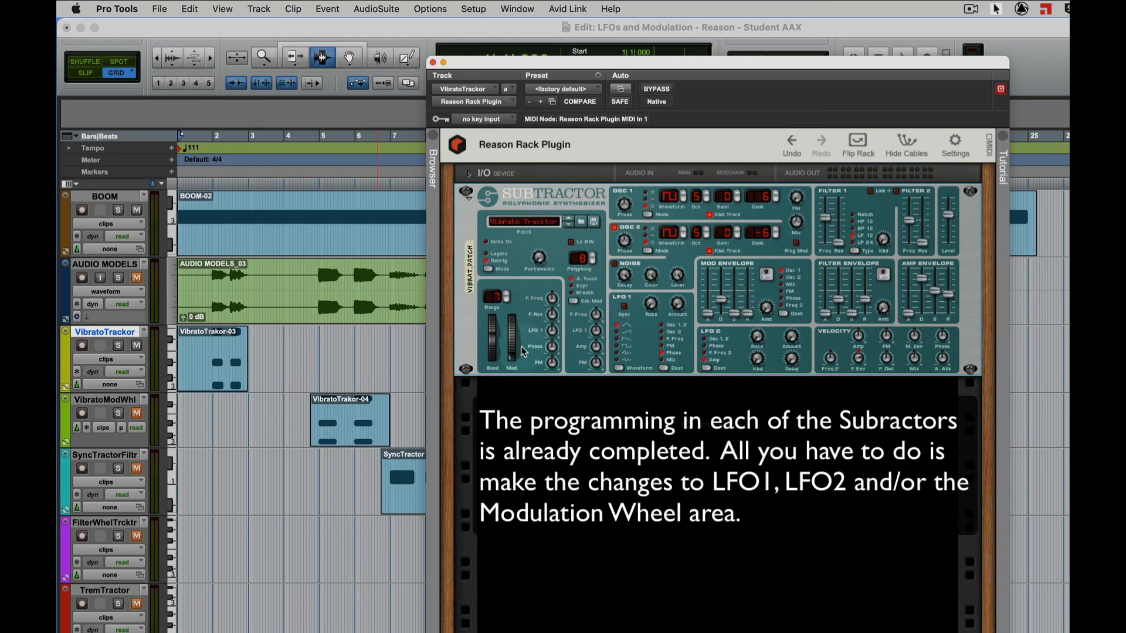
{"action": "mouse_move", "coordinate": [522, 351]}
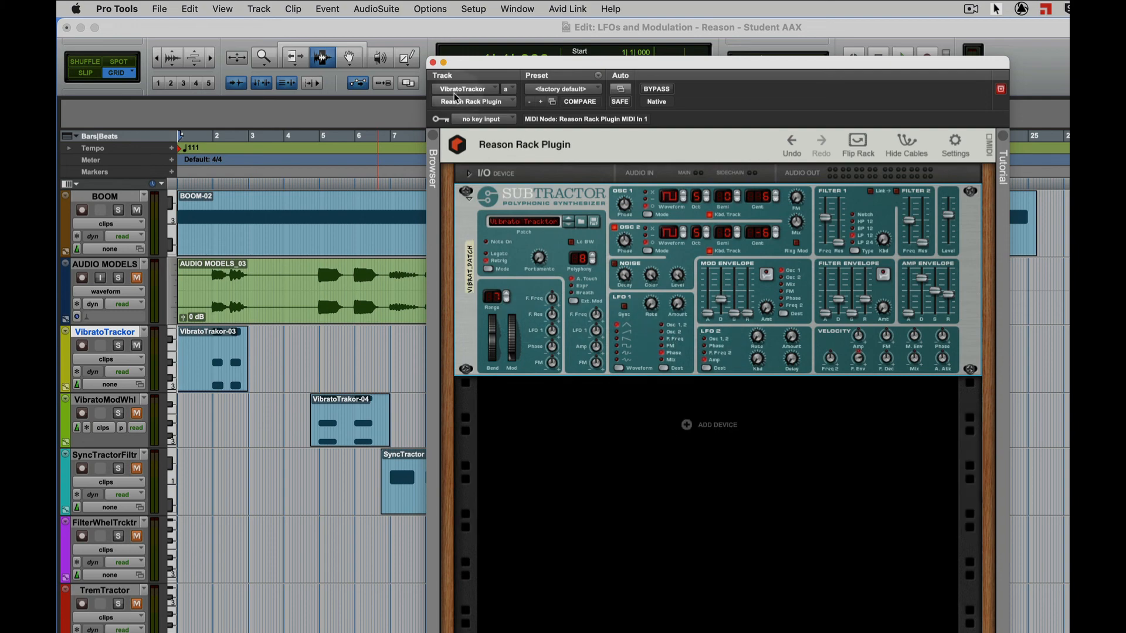
{"action": "left_click", "coordinate": [434, 62]}
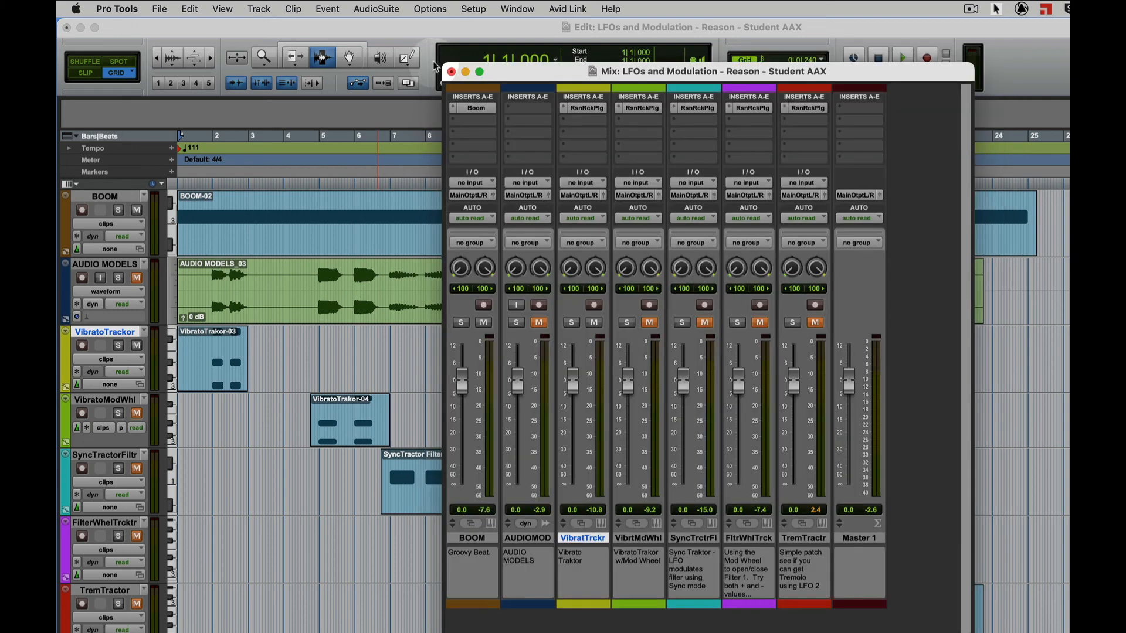
{"action": "left_click", "coordinate": [221, 341]}
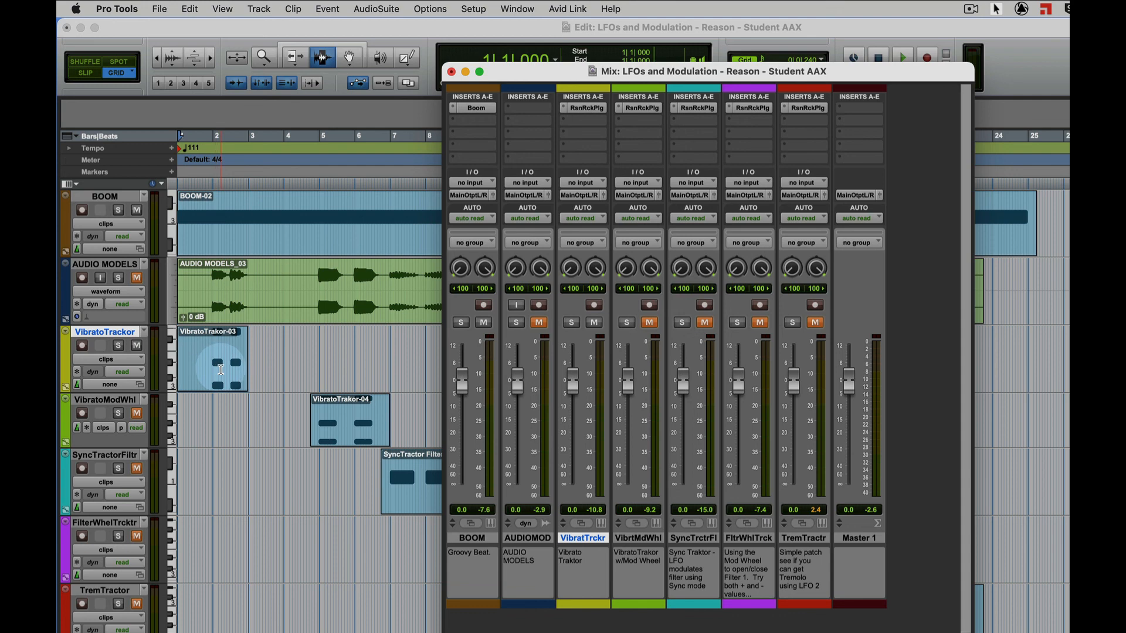
Reopen the VibratoTrackor channel's Reason Rack Plugin and reposition its window over the Edit window.
{"action": "left_click", "coordinate": [584, 107]}
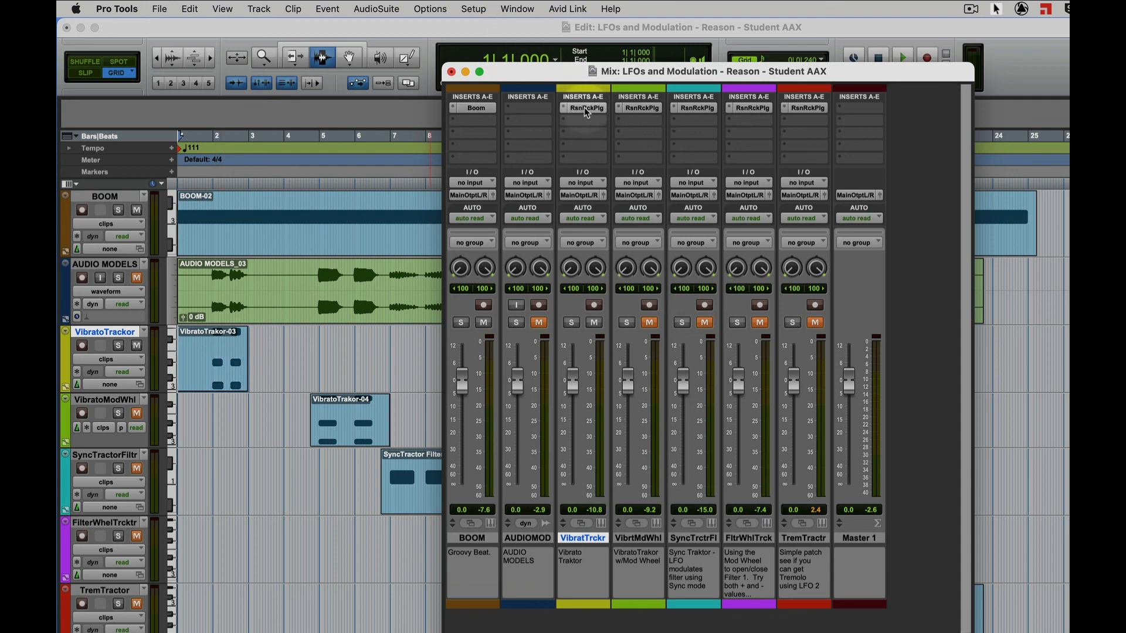
{"action": "left_click_drag", "start_coordinate": [544, 65], "coordinate": [419, 59]}
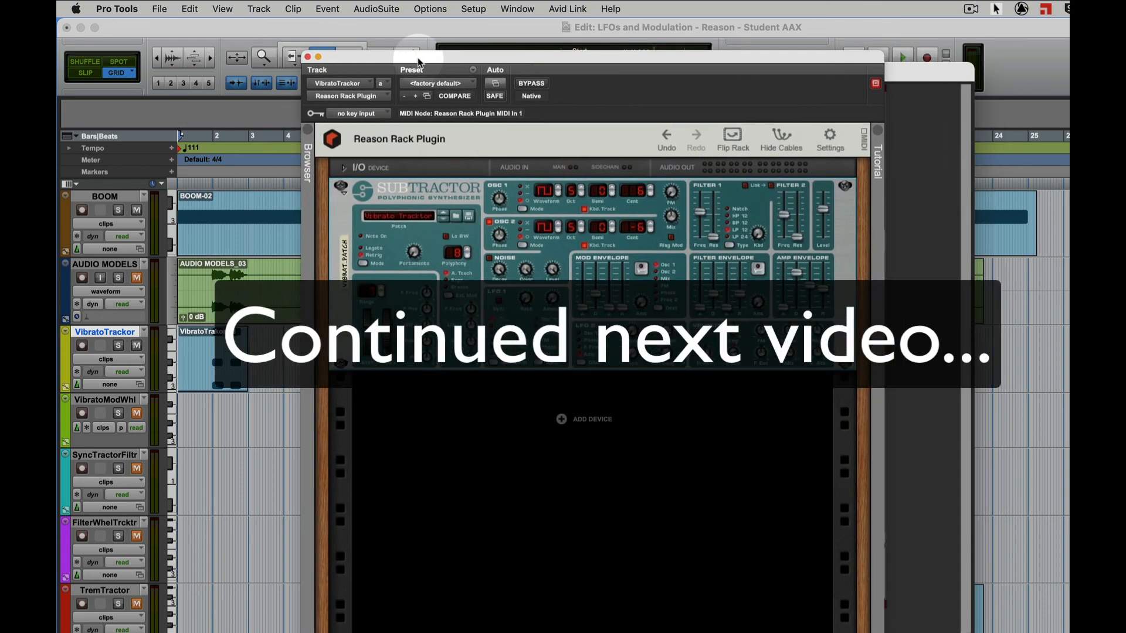